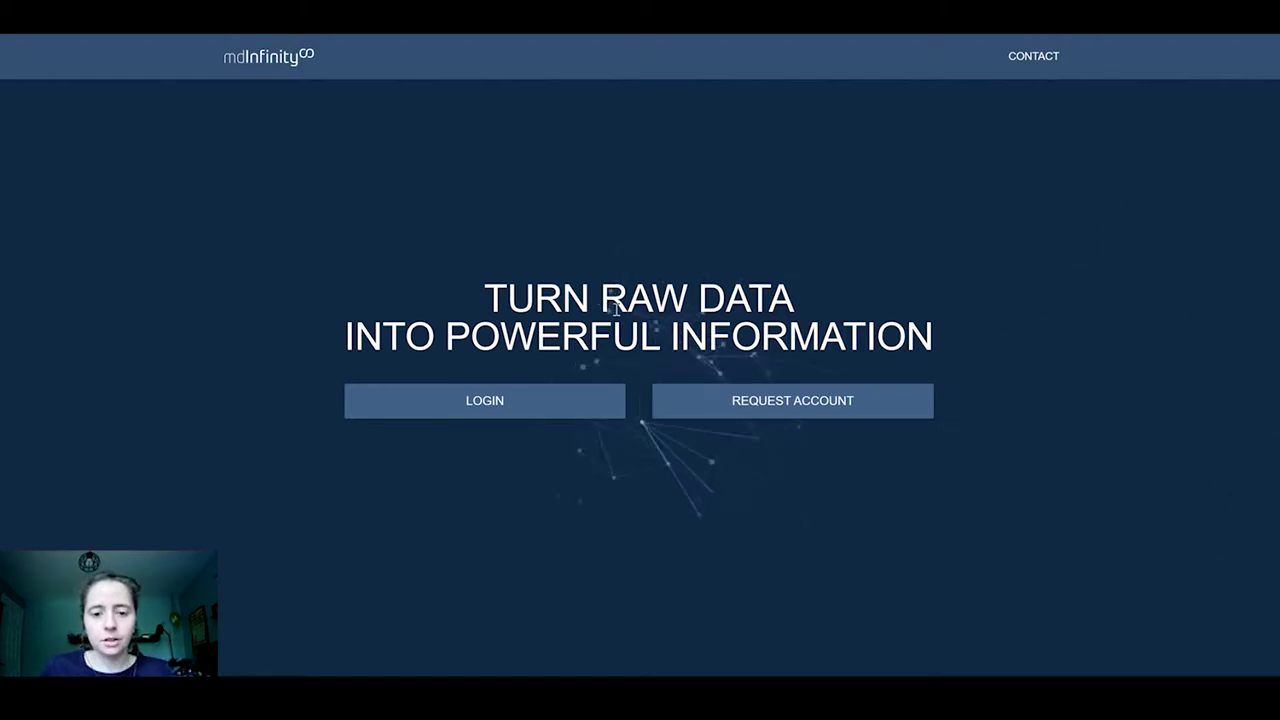
Log in and go to LiDAR > Strip adjustment to list the existing SA_Ger task.
{"action": "left_click", "coordinate": [615, 394]}
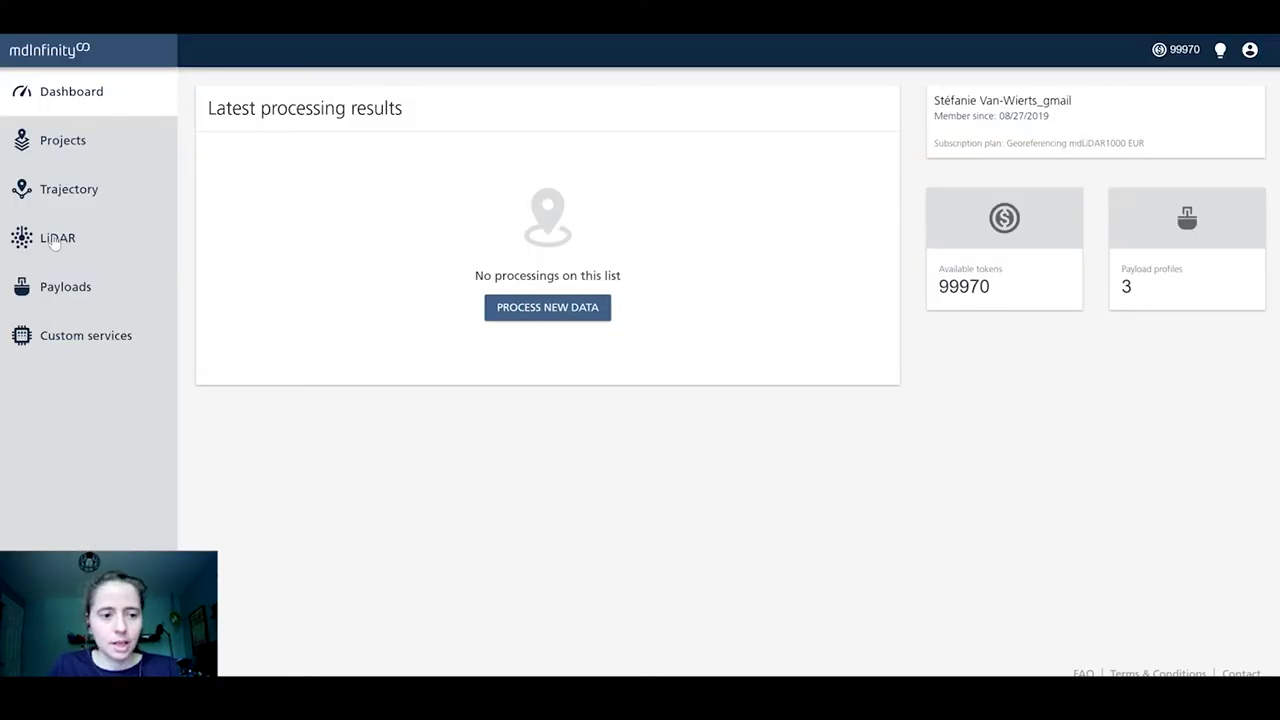
{"action": "mouse_move", "coordinate": [58, 238]}
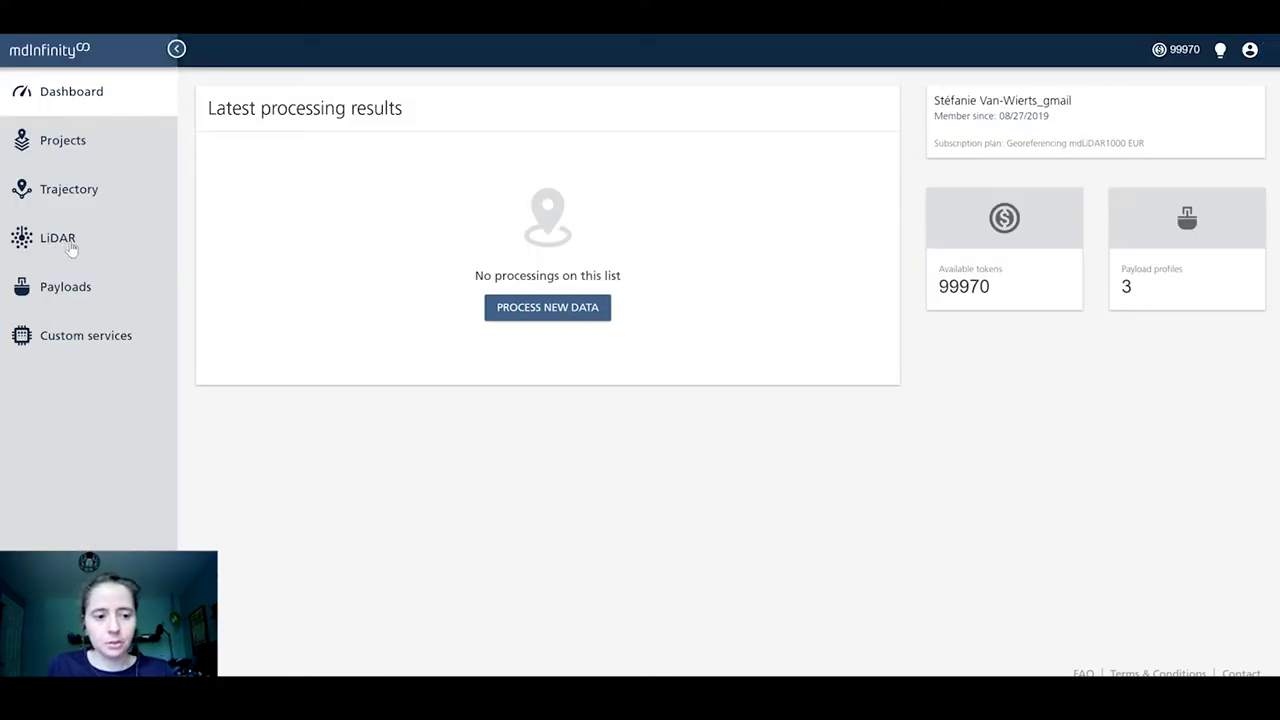
{"action": "left_click", "coordinate": [72, 246]}
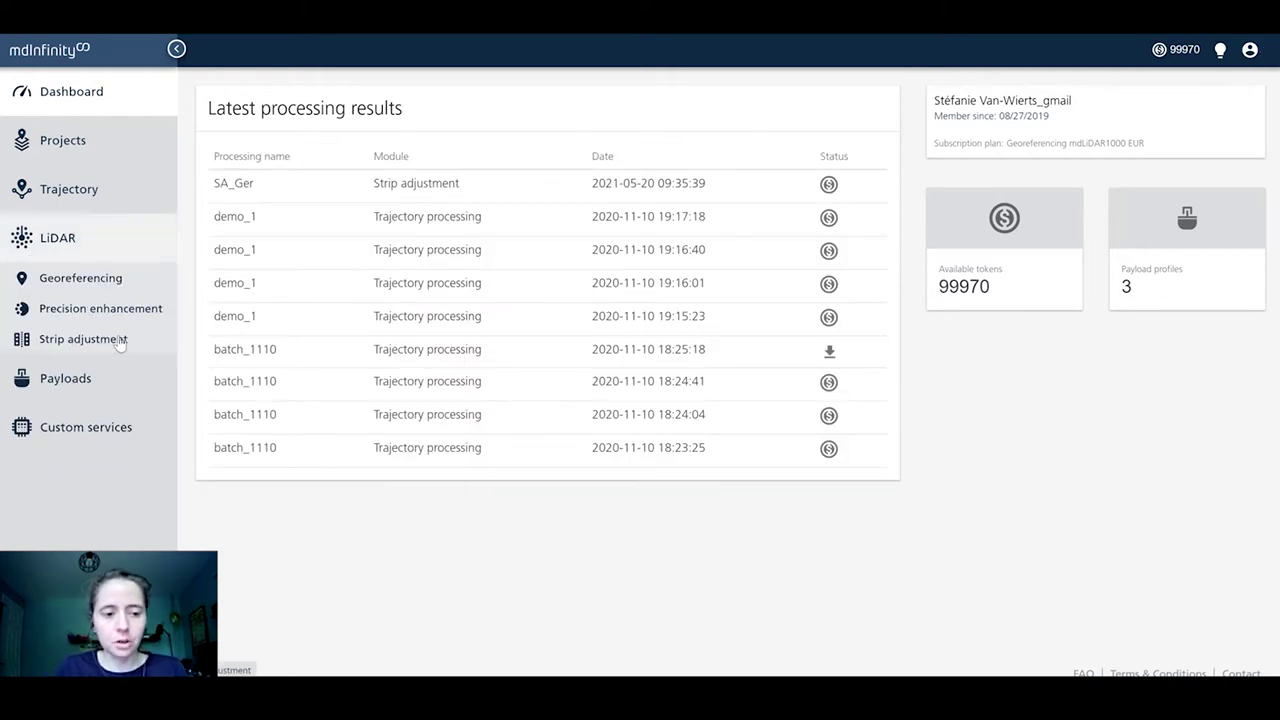
{"action": "left_click", "coordinate": [120, 341]}
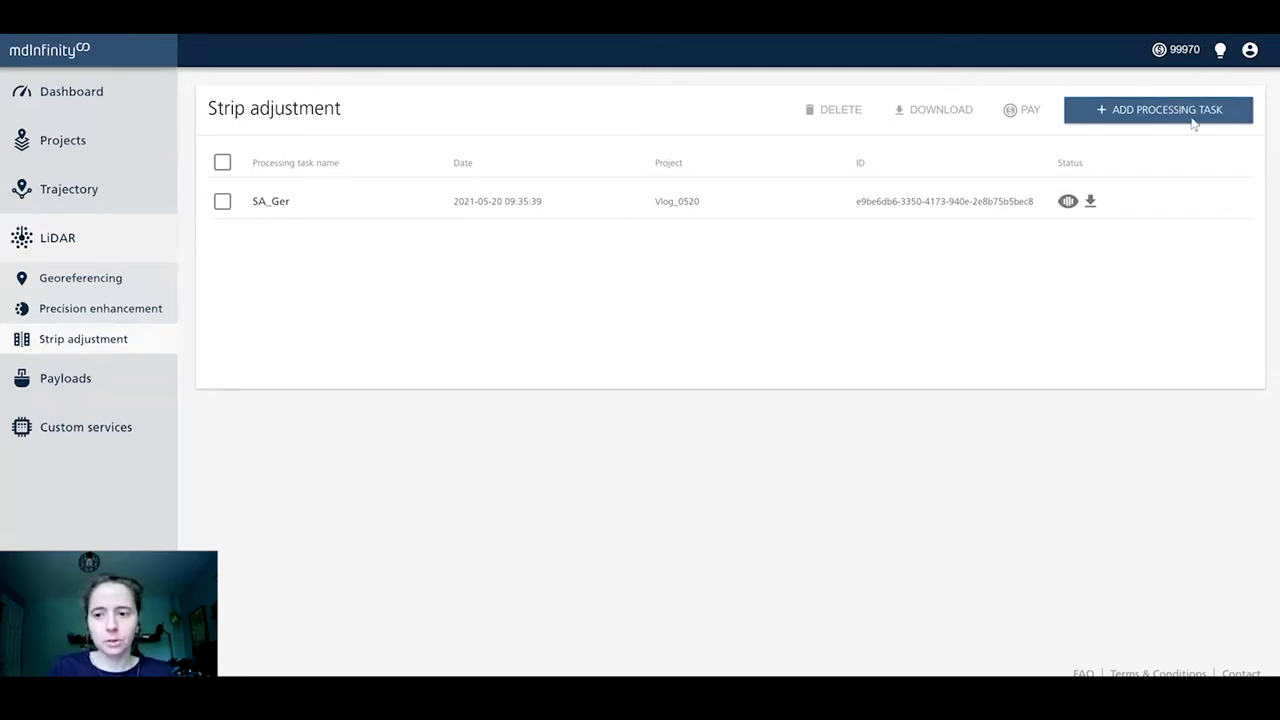
Create a new strip adjustment task named SA_demo with the mdLiDAR1000HR_GER payload.
{"action": "left_click", "coordinate": [1130, 118]}
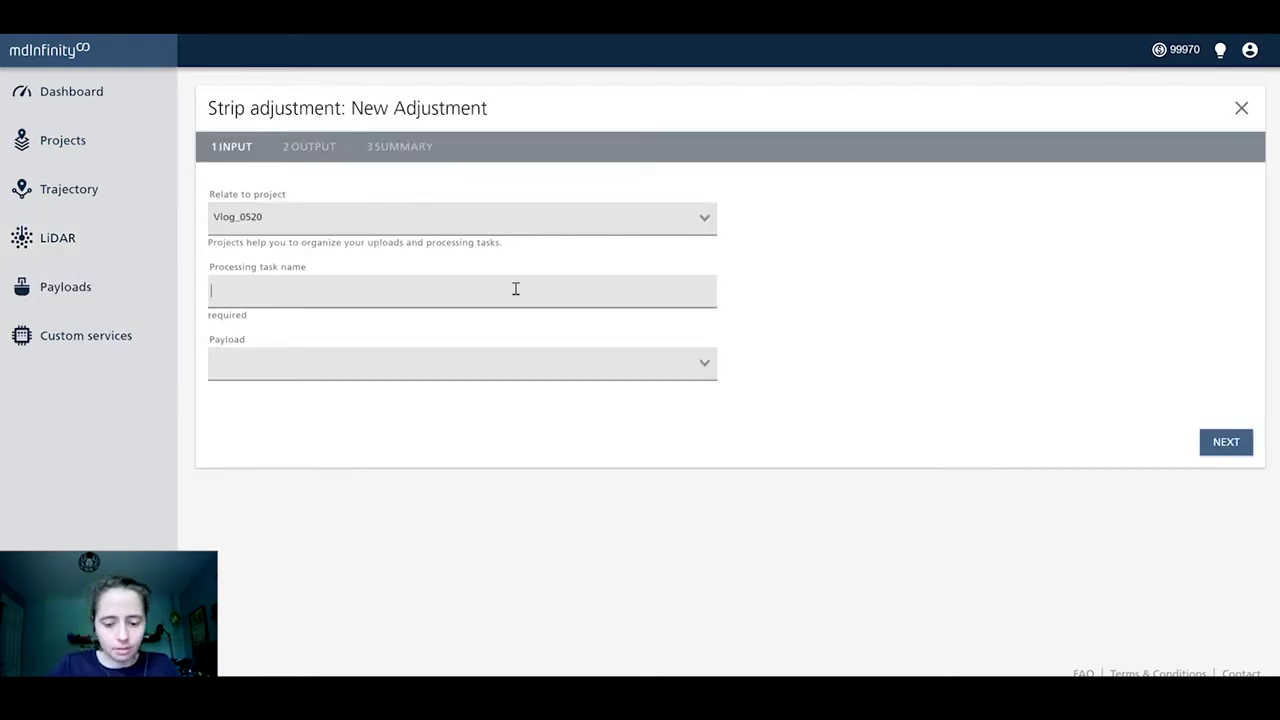
{"action": "type", "text": "SA_demo"}
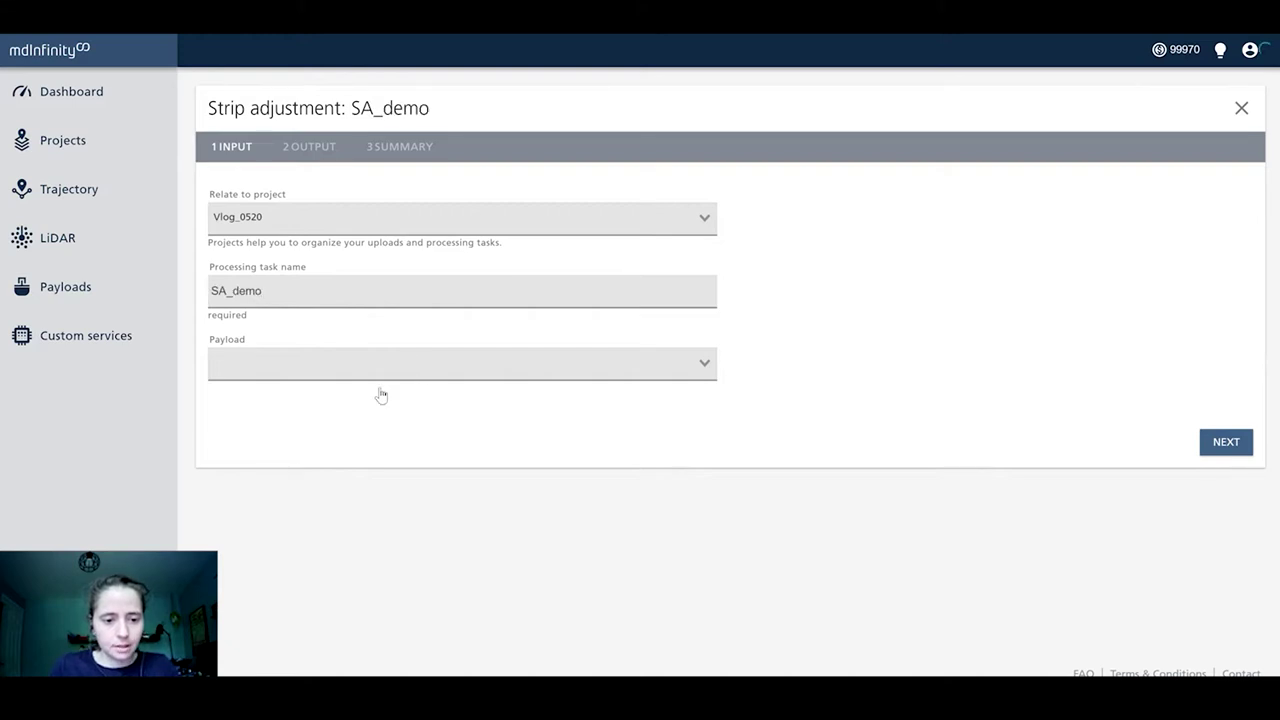
{"action": "key", "text": "Tab"}
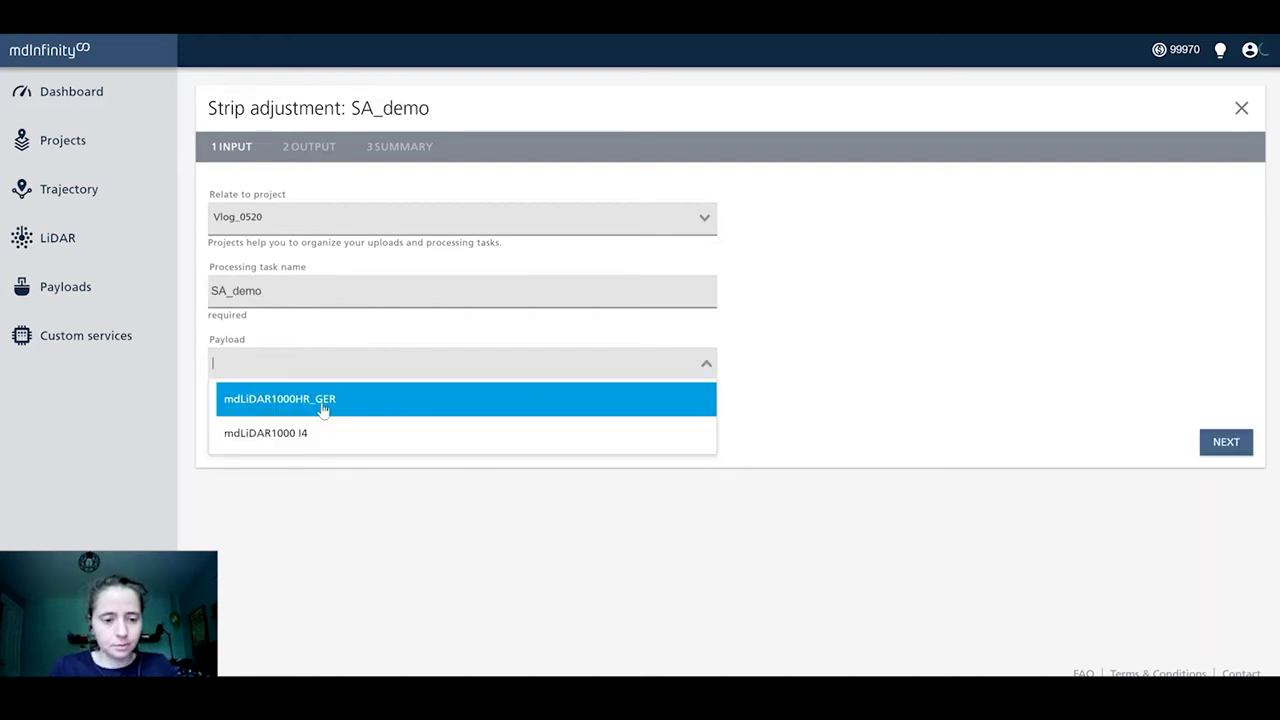
{"action": "left_click", "coordinate": [323, 400]}
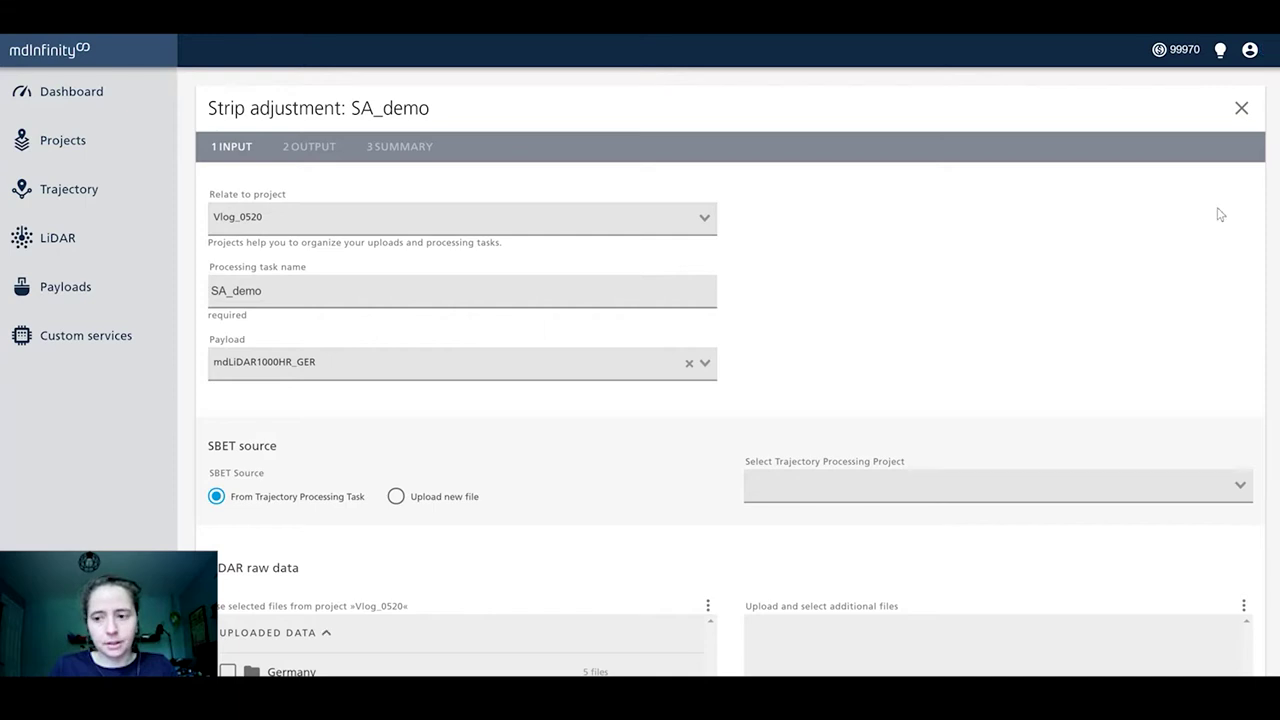
Select all five raw .pck files in the Germany folder as the task's input.
{"action": "scroll", "coordinate": [670, 254], "scroll_direction": "down", "scroll_amount": 1}
{"action": "scroll", "coordinate": [670, 254], "scroll_direction": "down", "scroll_amount": 2}
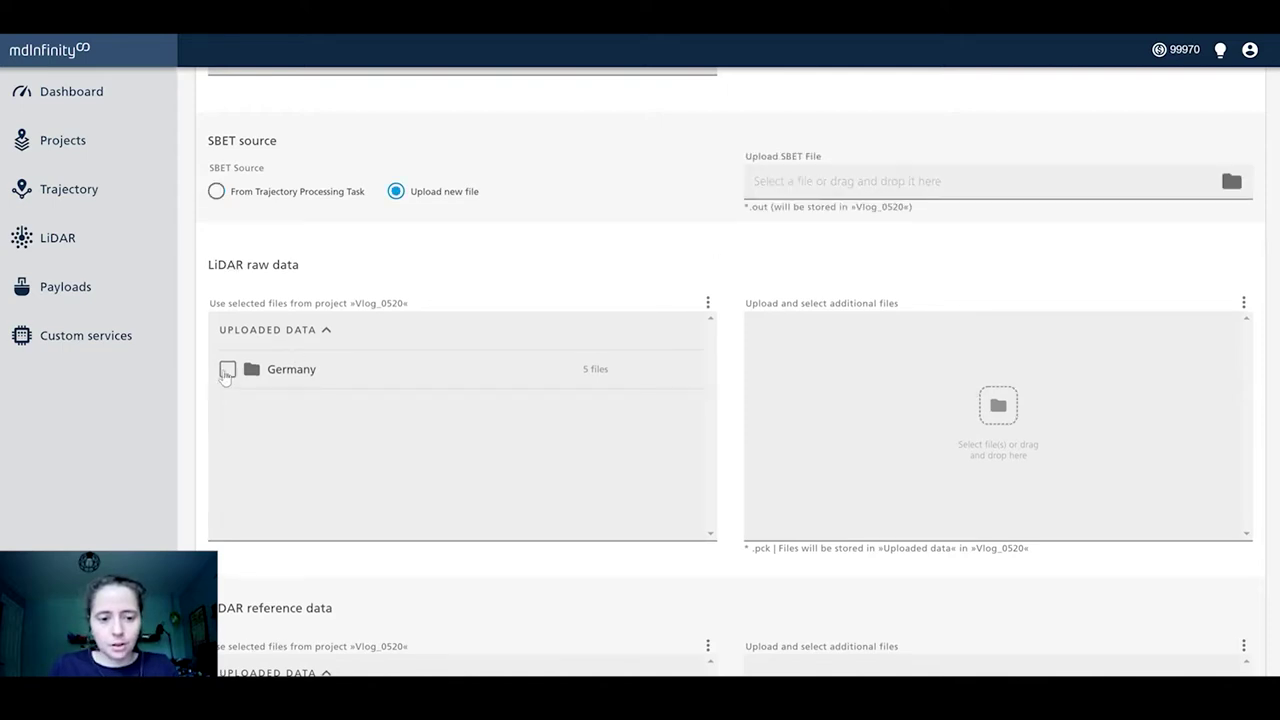
{"action": "left_click", "coordinate": [227, 370]}
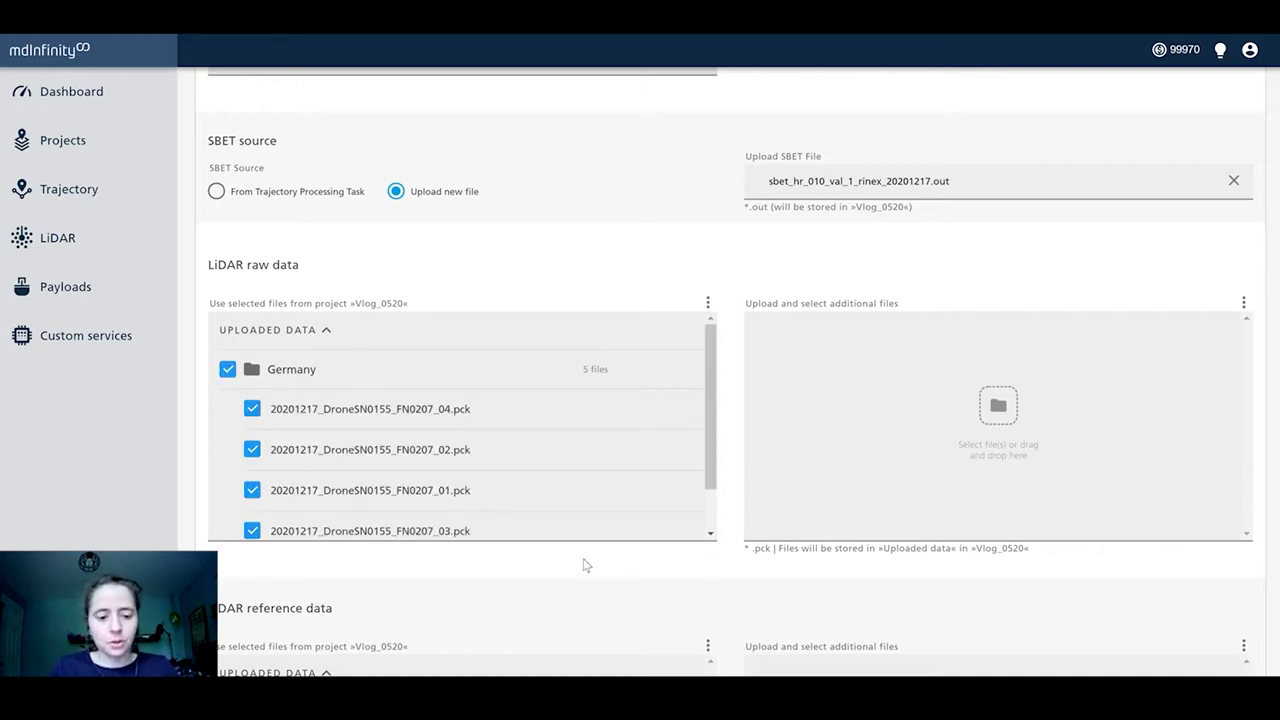
{"action": "scroll", "coordinate": [309, 451], "scroll_direction": "down", "scroll_amount": 3}
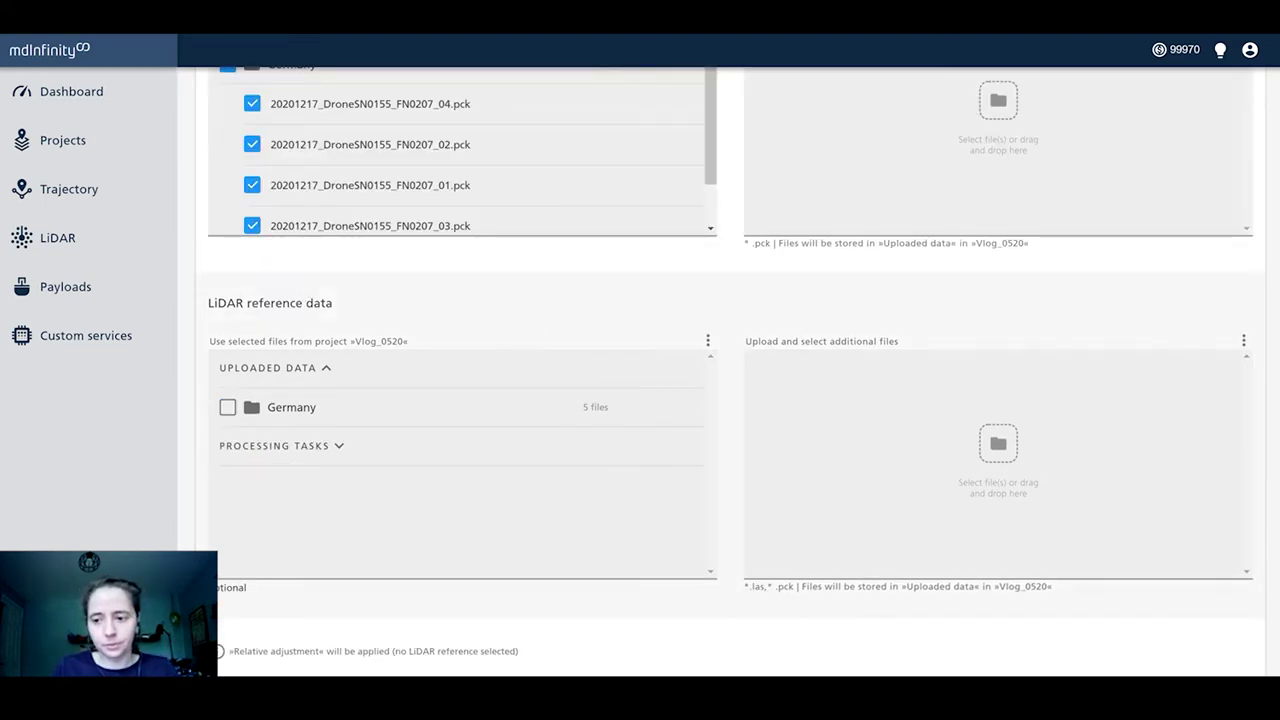
{"action": "scroll", "coordinate": [1269, 400], "scroll_direction": "down", "scroll_amount": 1}
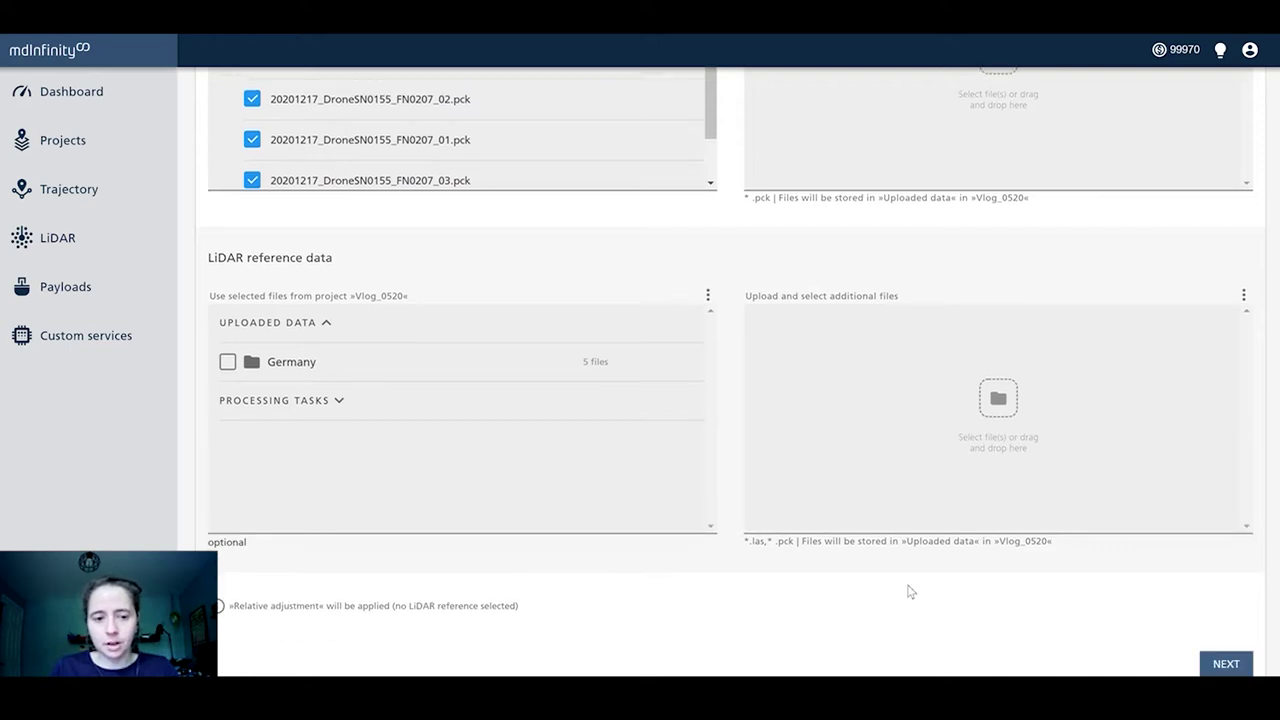
On the output settings, set the coordinate system datum to ETRS89.
{"action": "left_click", "coordinate": [1240, 667]}
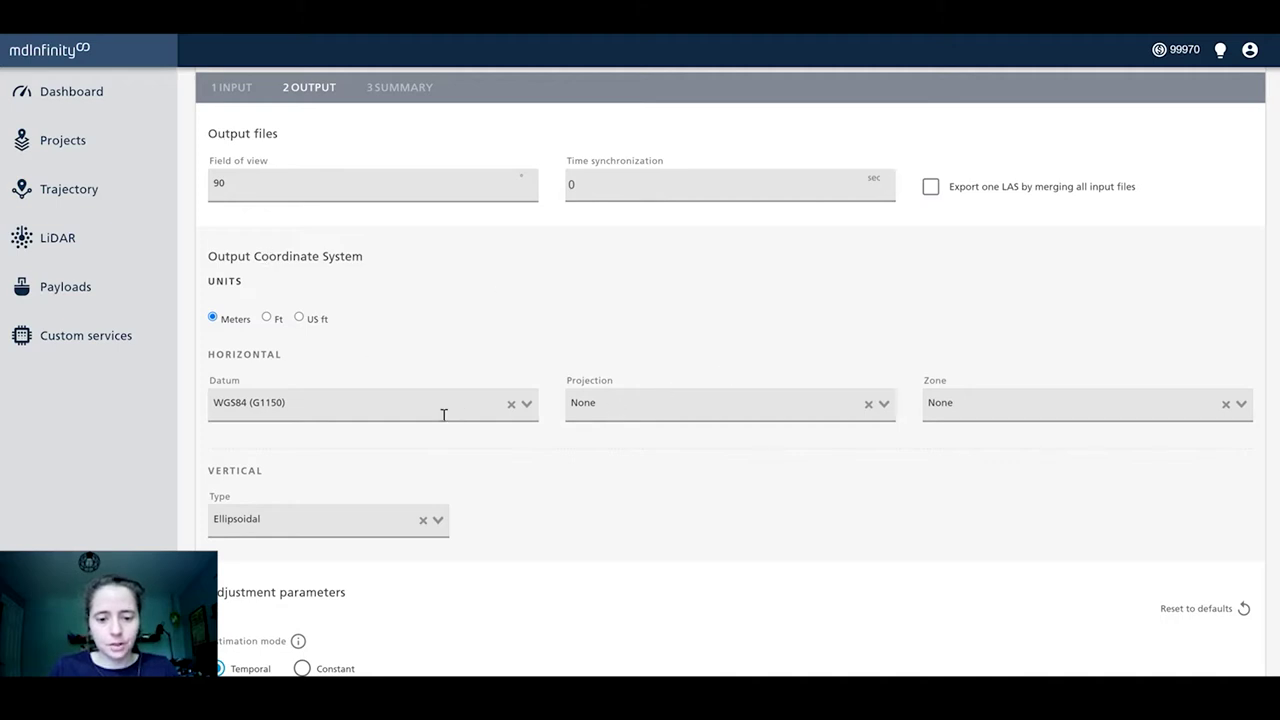
{"action": "left_click", "coordinate": [612, 408]}
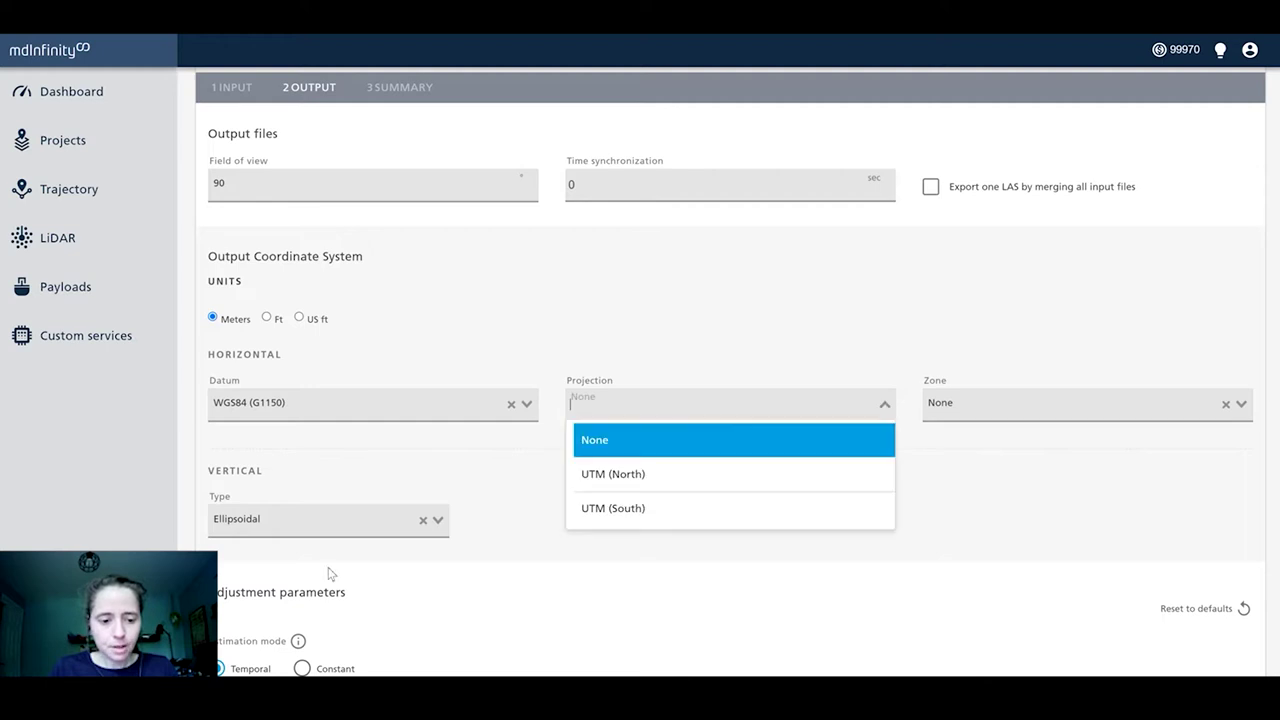
{"action": "left_click", "coordinate": [486, 405]}
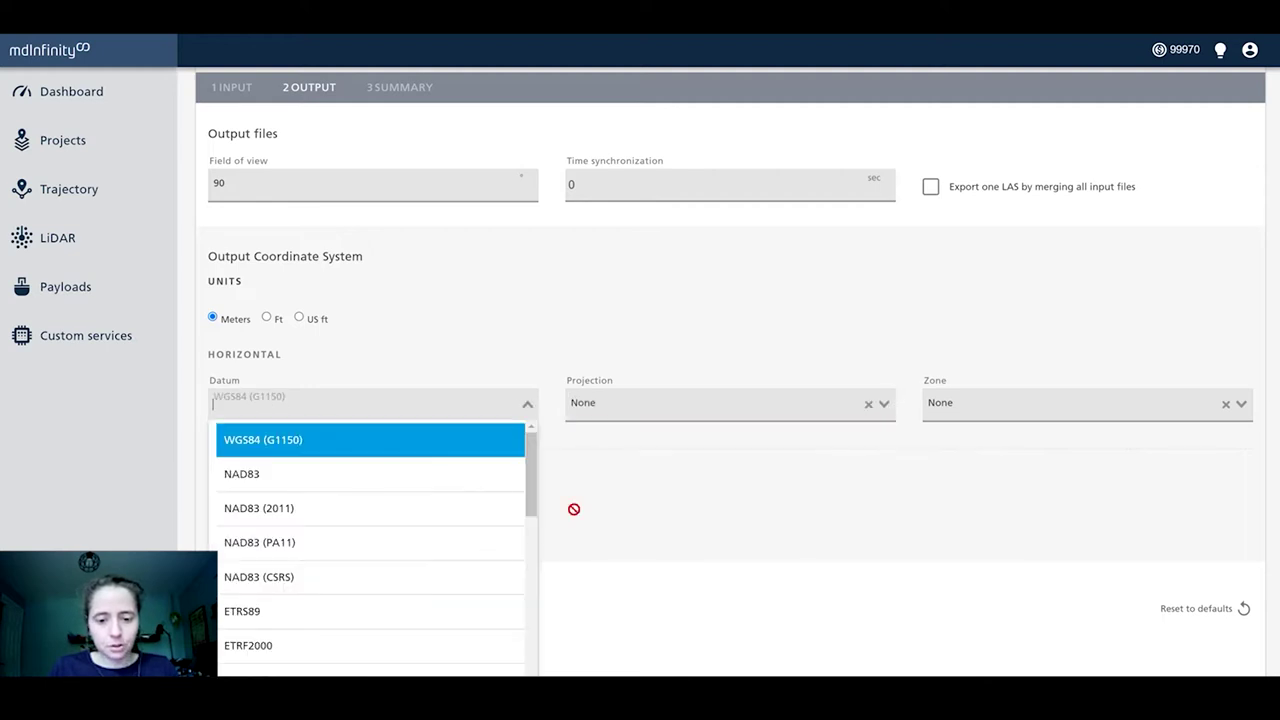
{"action": "left_click", "coordinate": [694, 416]}
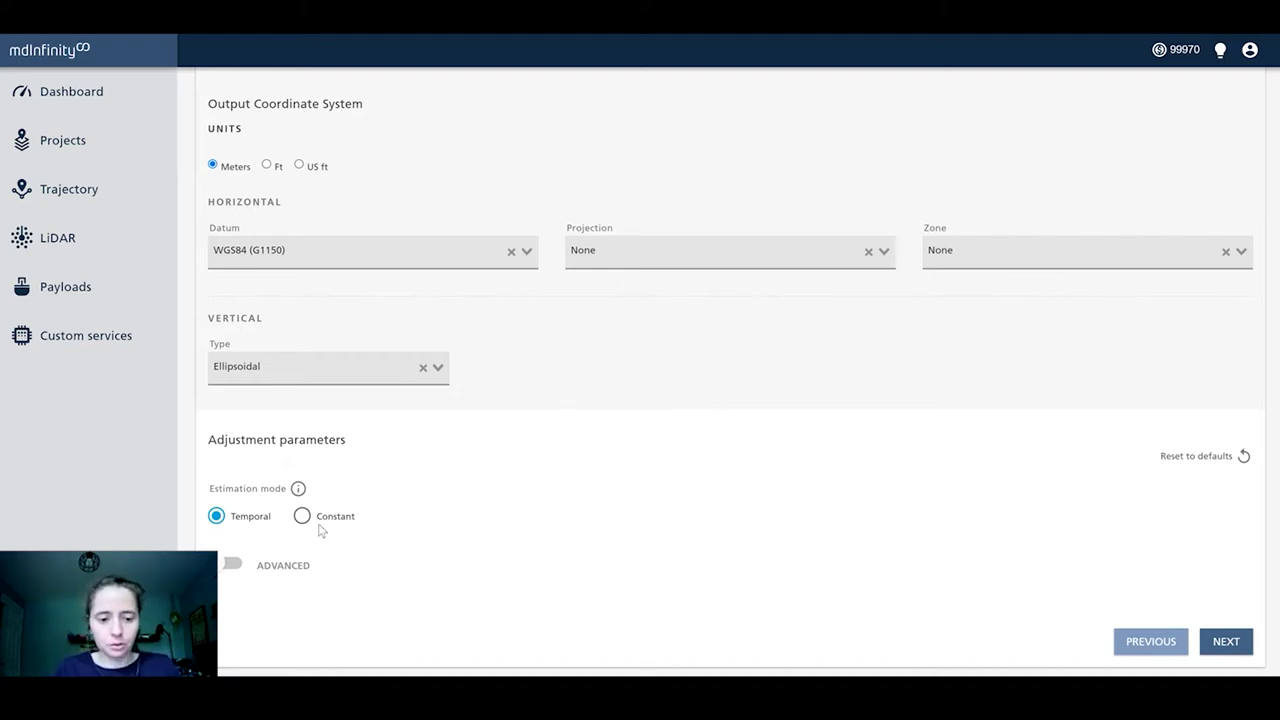
{"action": "left_click", "coordinate": [439, 248]}
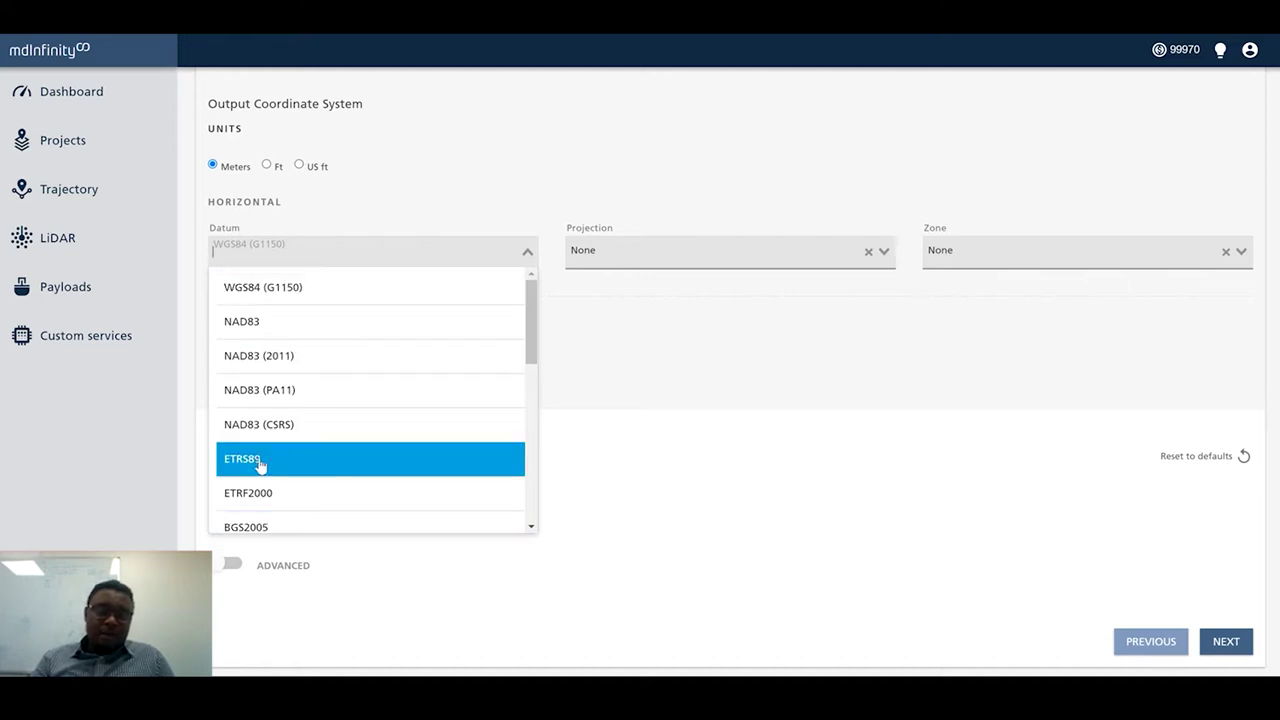
{"action": "key", "text": "Return"}
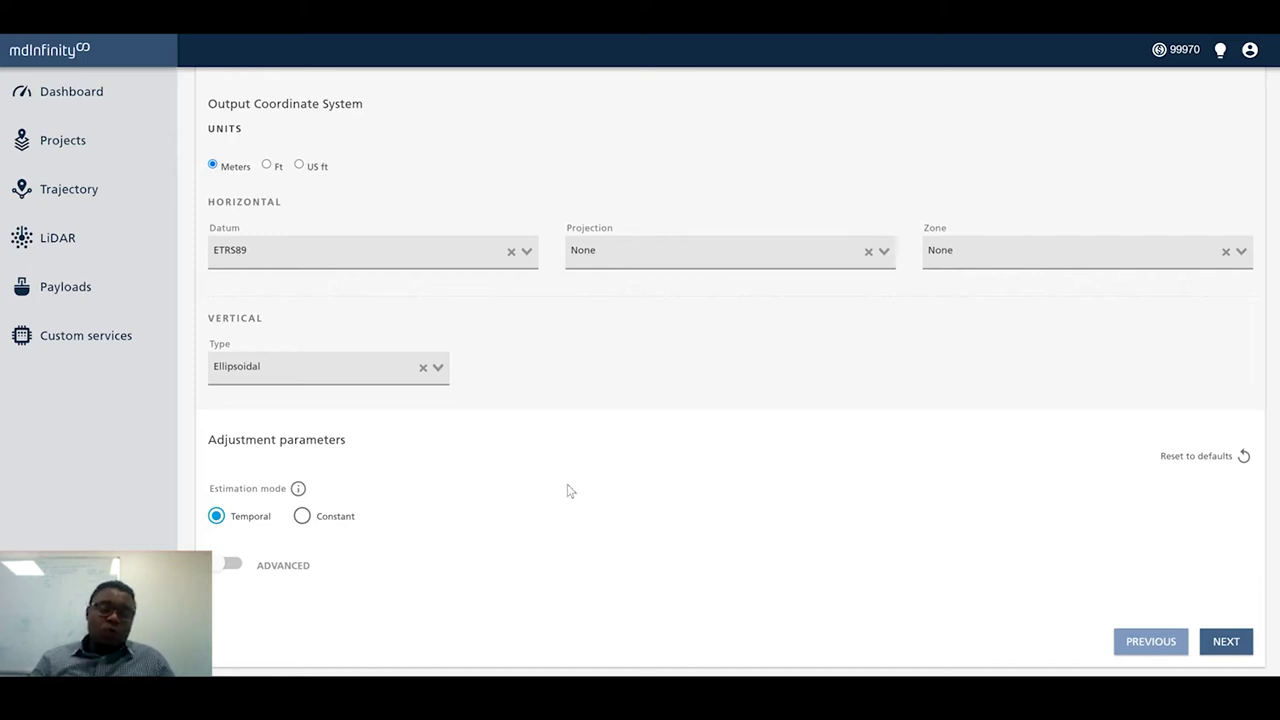
Set the output projection to UTM (North).
{"action": "scroll", "coordinate": [675, 272], "scroll_direction": "down", "scroll_amount": 1}
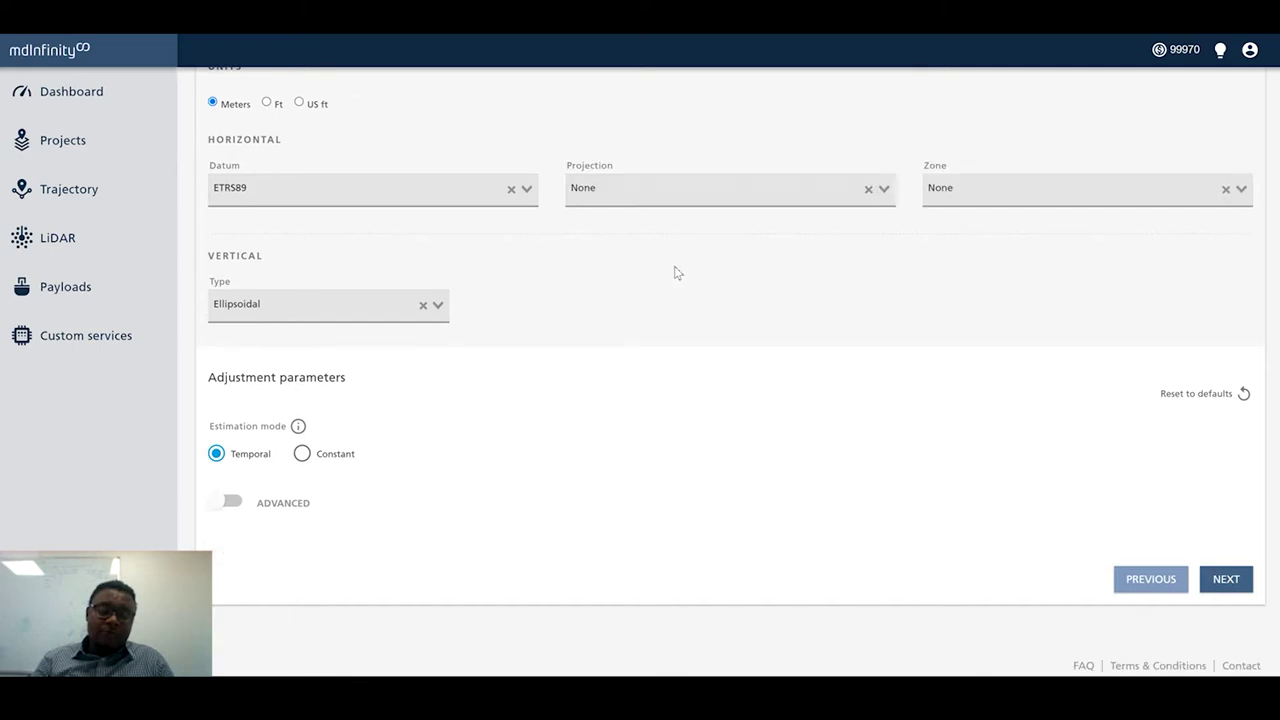
{"action": "left_click", "coordinate": [695, 194]}
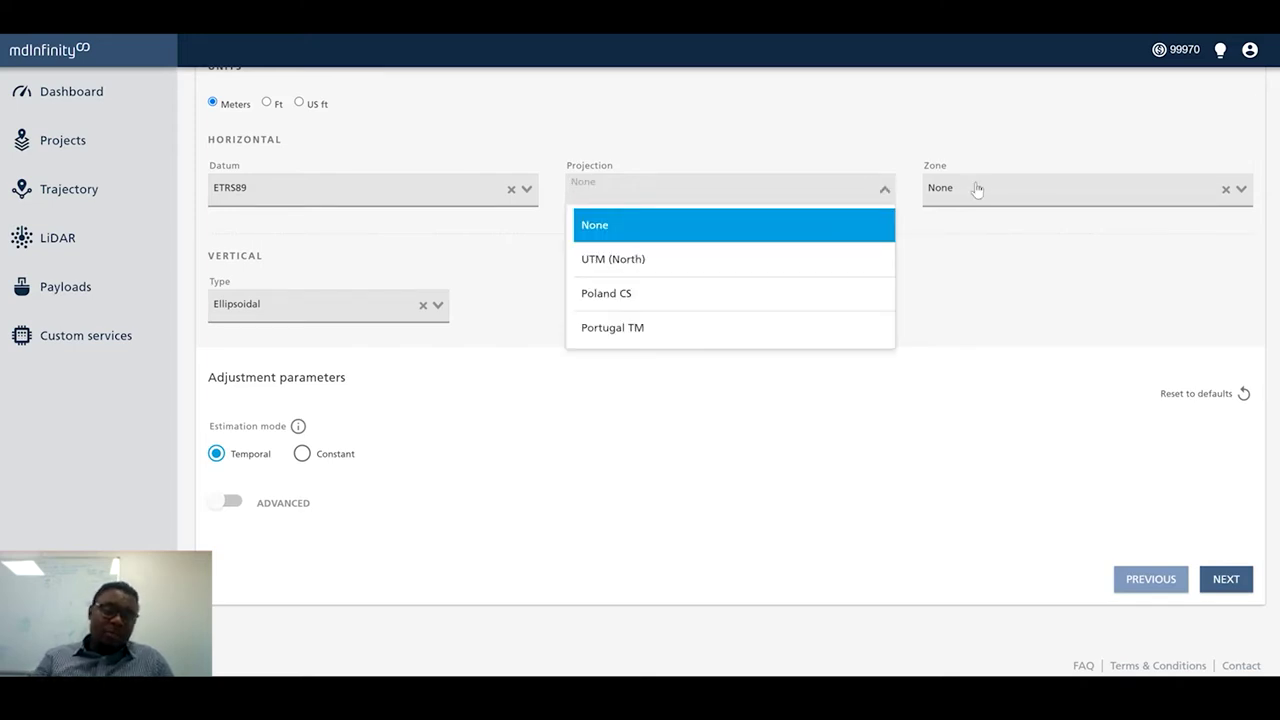
{"action": "key", "text": "Down"}
{"action": "key", "text": "Return"}
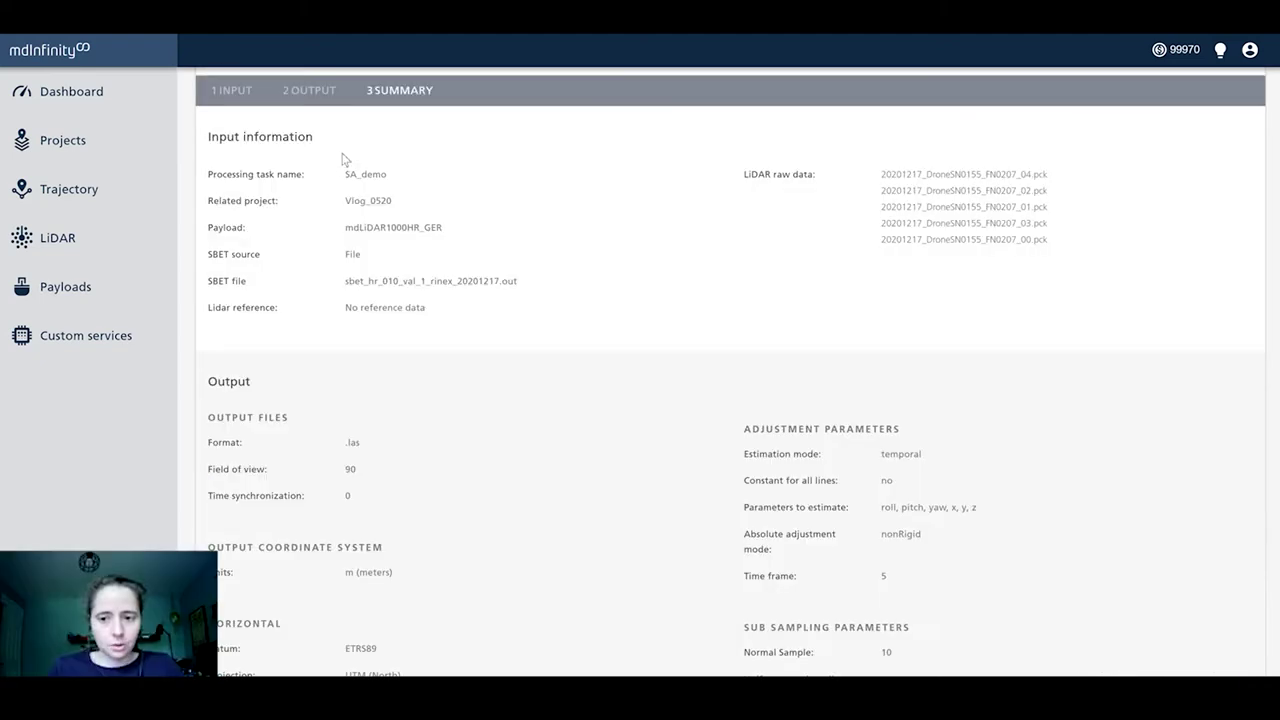
Review the SA_demo summary (LAS, ETRS89, UTM North) and submit it for processing.
{"action": "scroll", "coordinate": [428, 271], "scroll_direction": "up", "scroll_amount": 2}
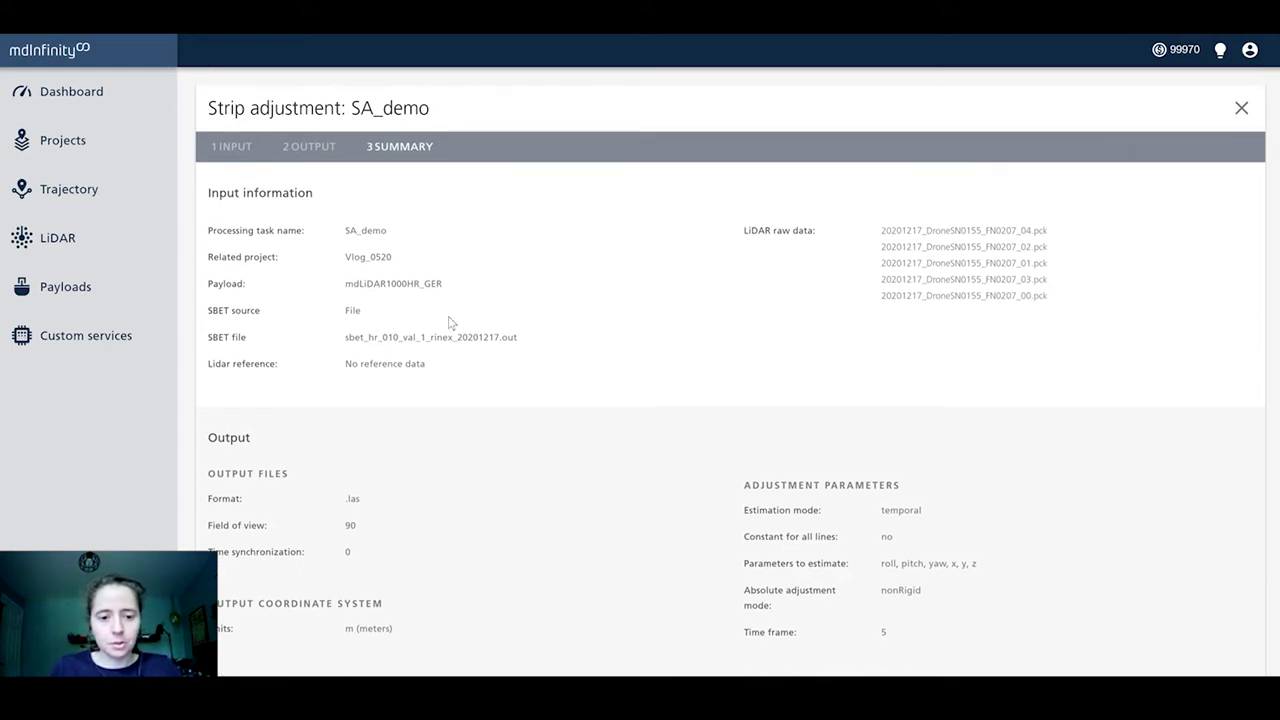
{"action": "scroll", "coordinate": [768, 257], "scroll_direction": "down", "scroll_amount": 1}
{"action": "scroll", "coordinate": [858, 257], "scroll_direction": "down", "scroll_amount": 1}
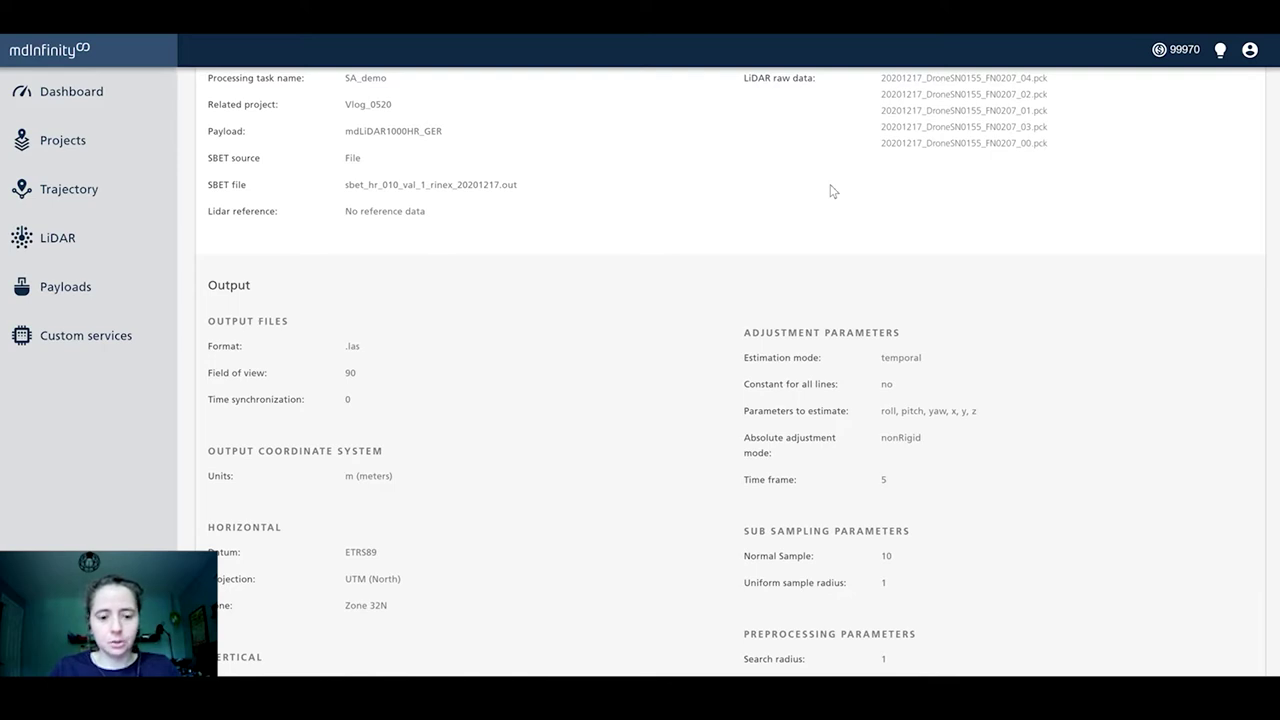
{"action": "scroll", "coordinate": [828, 240], "scroll_direction": "down", "scroll_amount": 2}
{"action": "scroll", "coordinate": [850, 300], "scroll_direction": "down", "scroll_amount": 2}
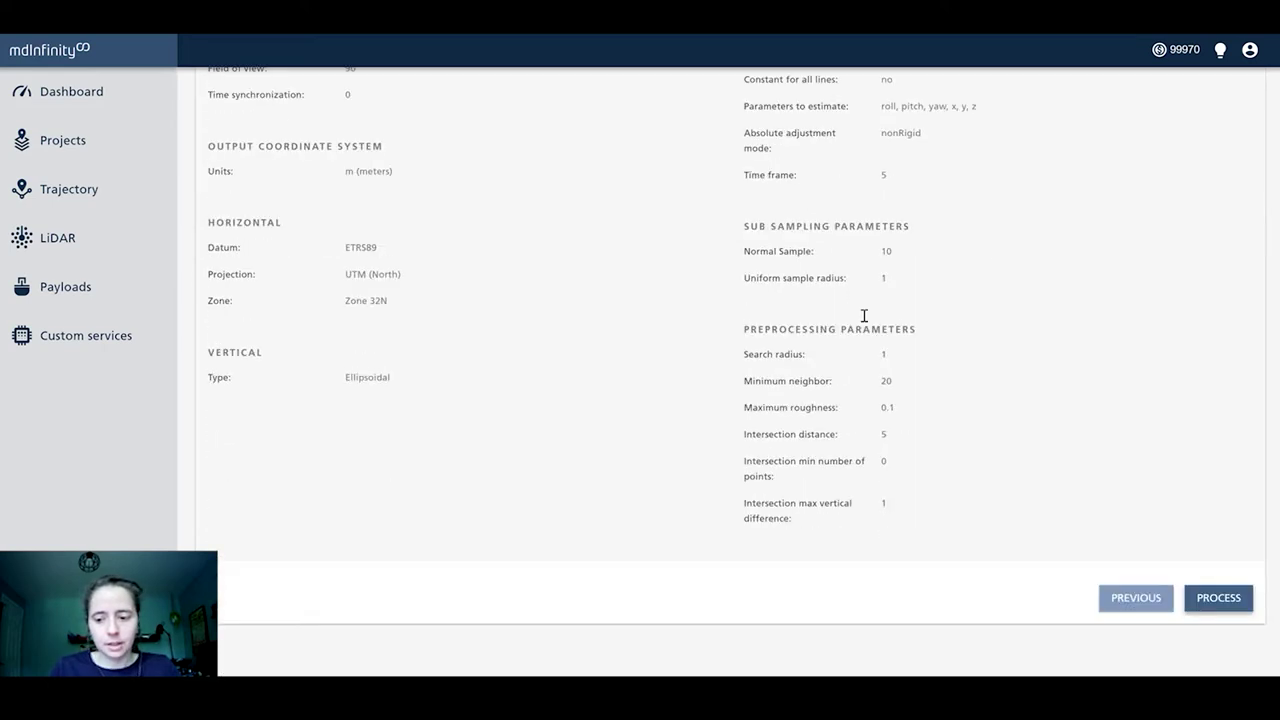
{"action": "left_click", "coordinate": [1233, 589]}
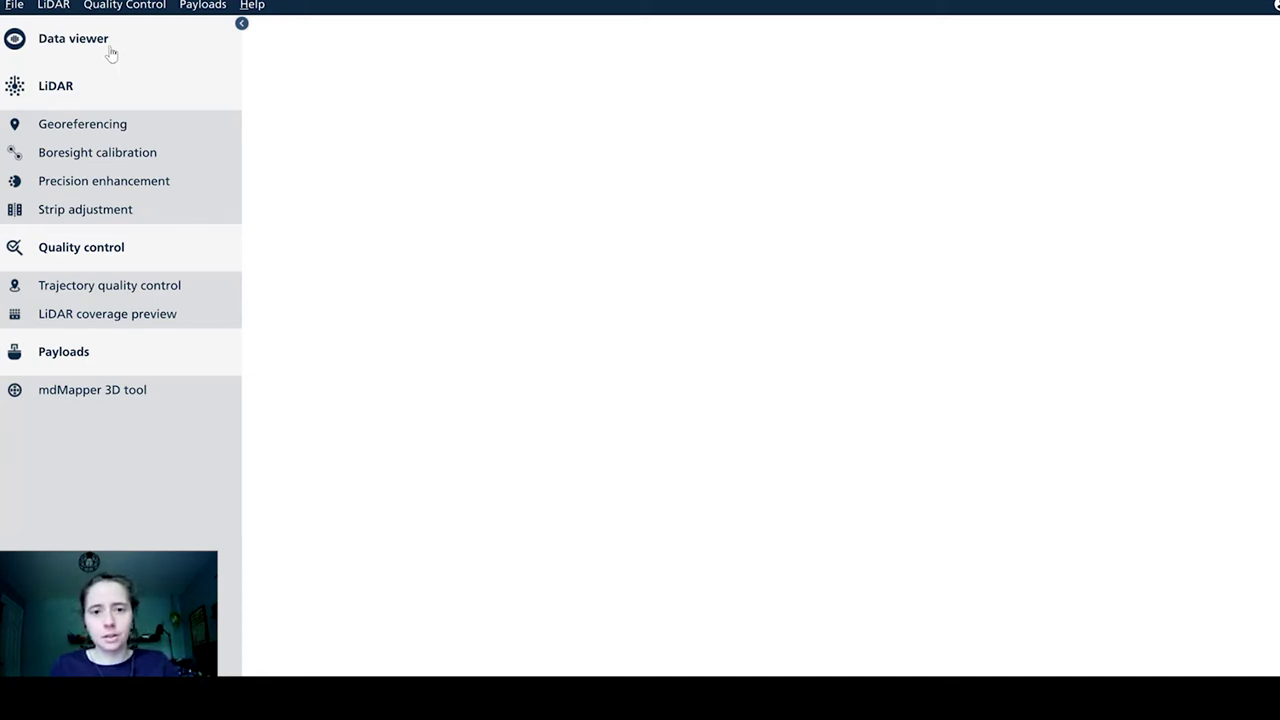
Load the five strip-adjusted .las files into the Data viewer and display the point cloud.
{"action": "left_click", "coordinate": [110, 47]}
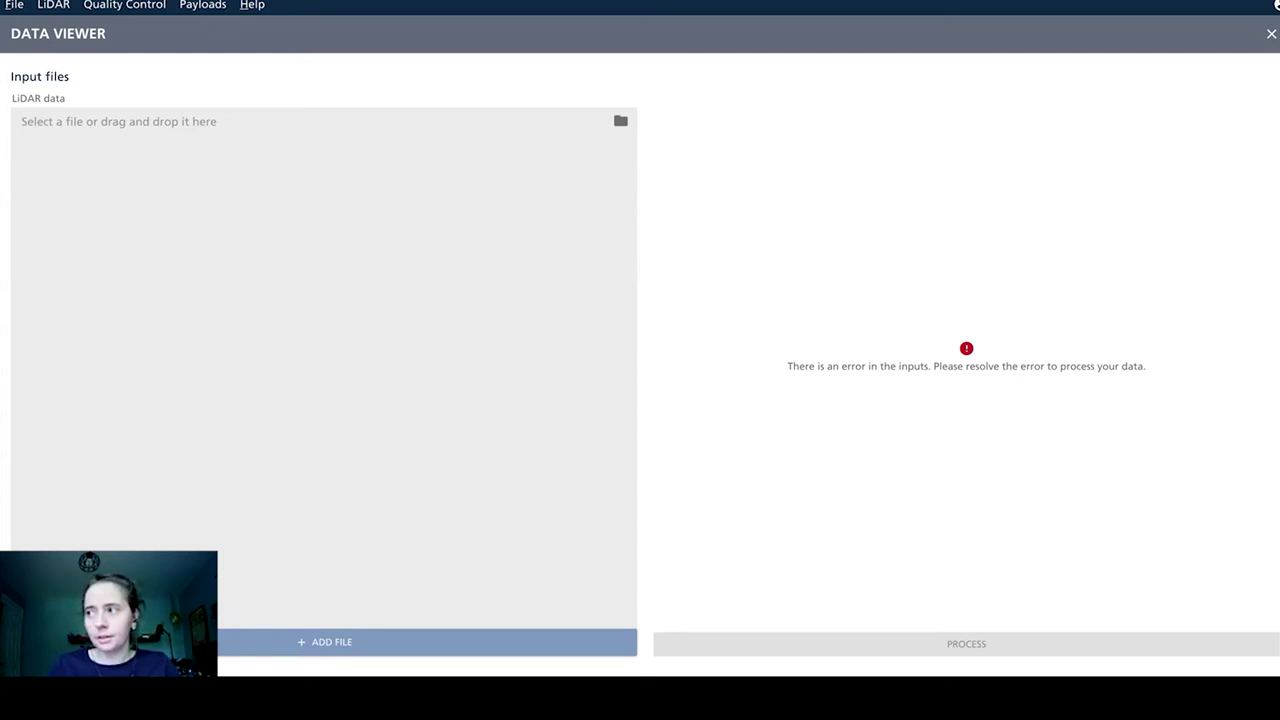
{"action": "left_click_drag", "start_coordinate": [774, 362], "coordinate": [437, 380]}
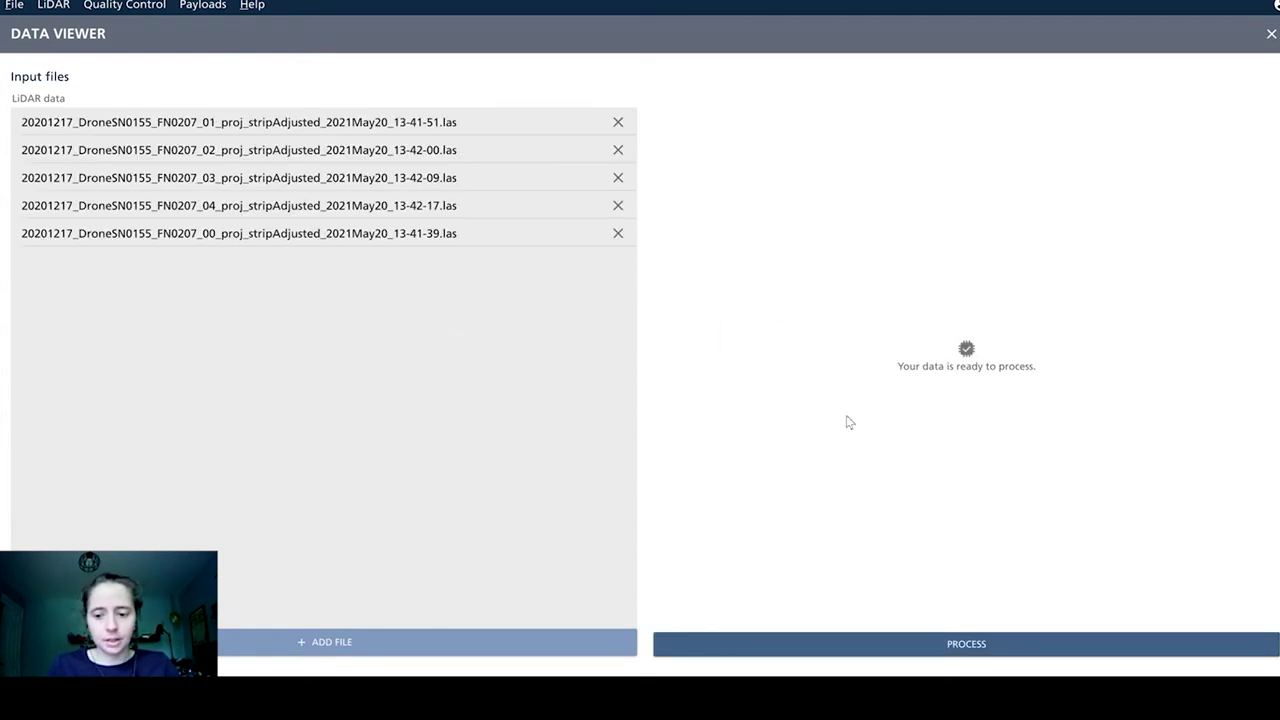
{"action": "left_click", "coordinate": [962, 645]}
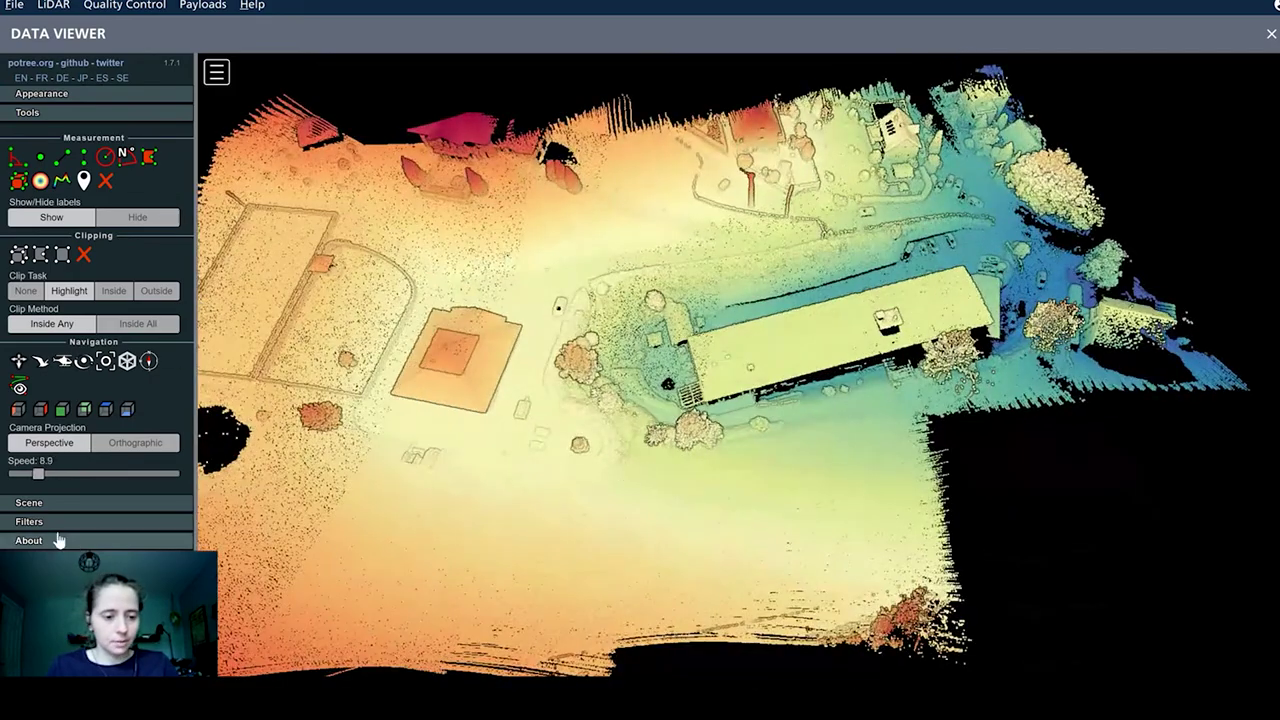
Draw a distance measurement line across the west end of the long building.
{"action": "left_click", "coordinate": [40, 502]}
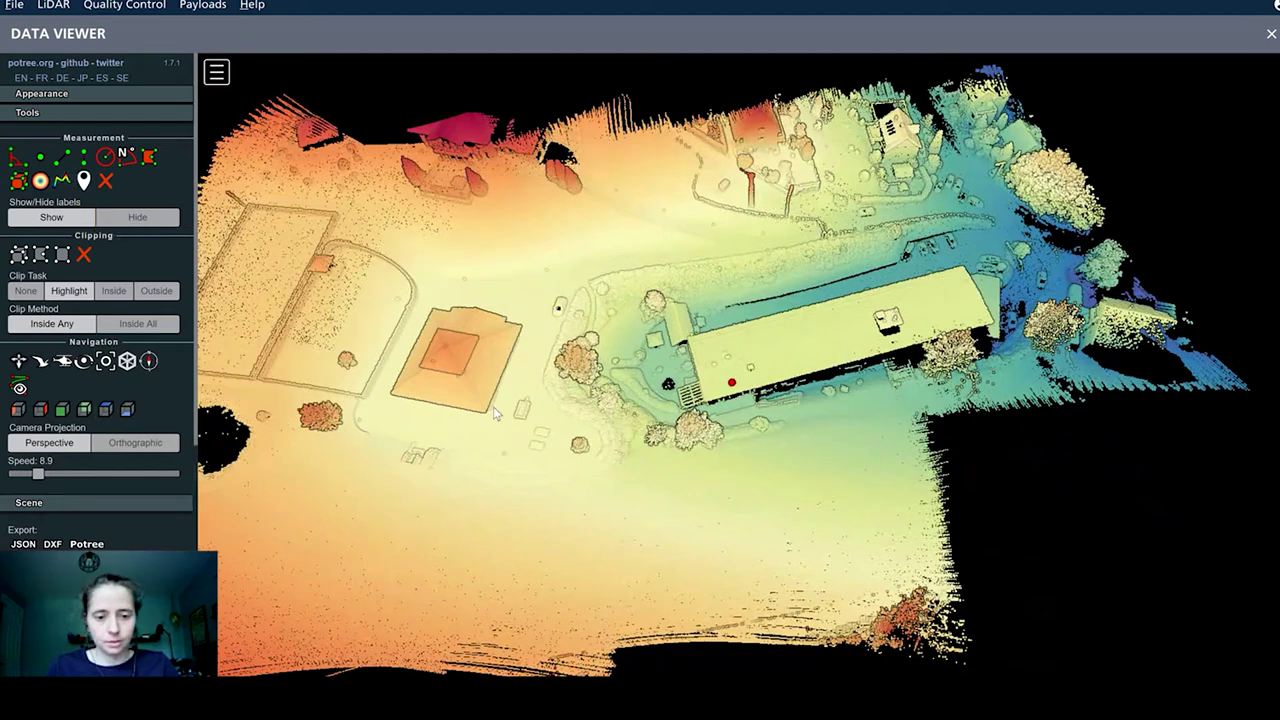
{"action": "left_click", "coordinate": [752, 431]}
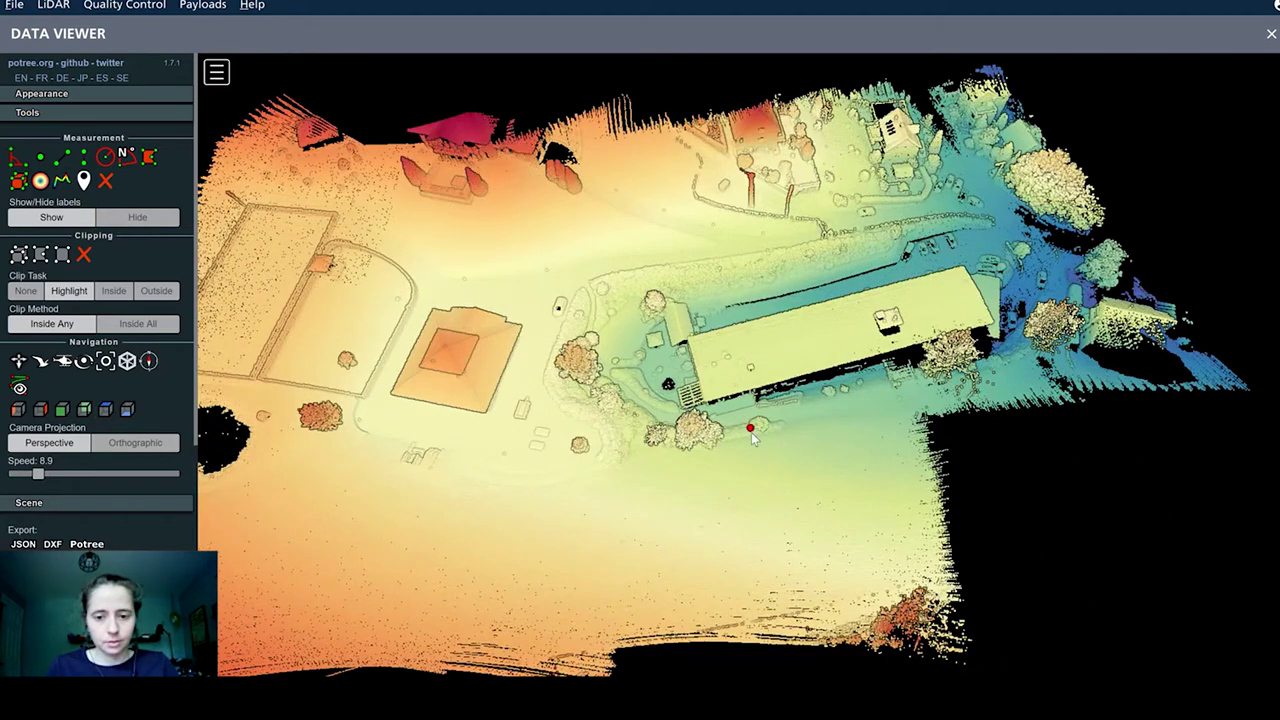
{"action": "left_click", "coordinate": [714, 286]}
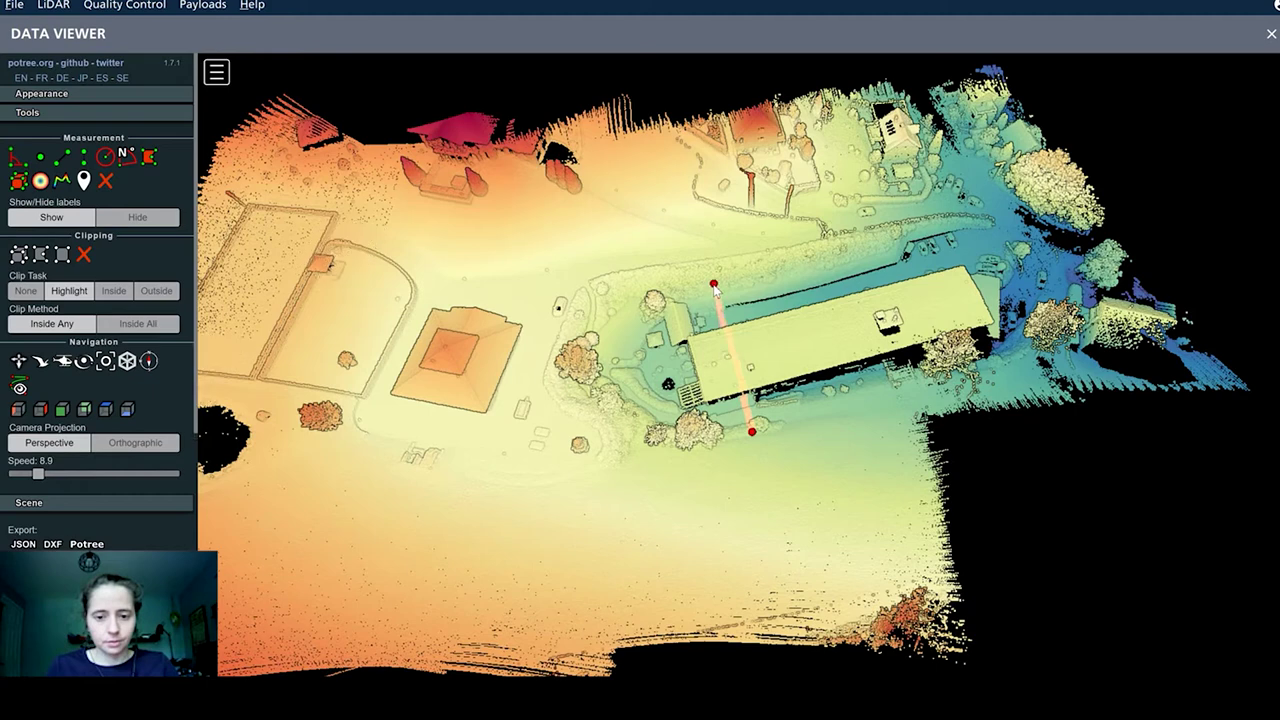